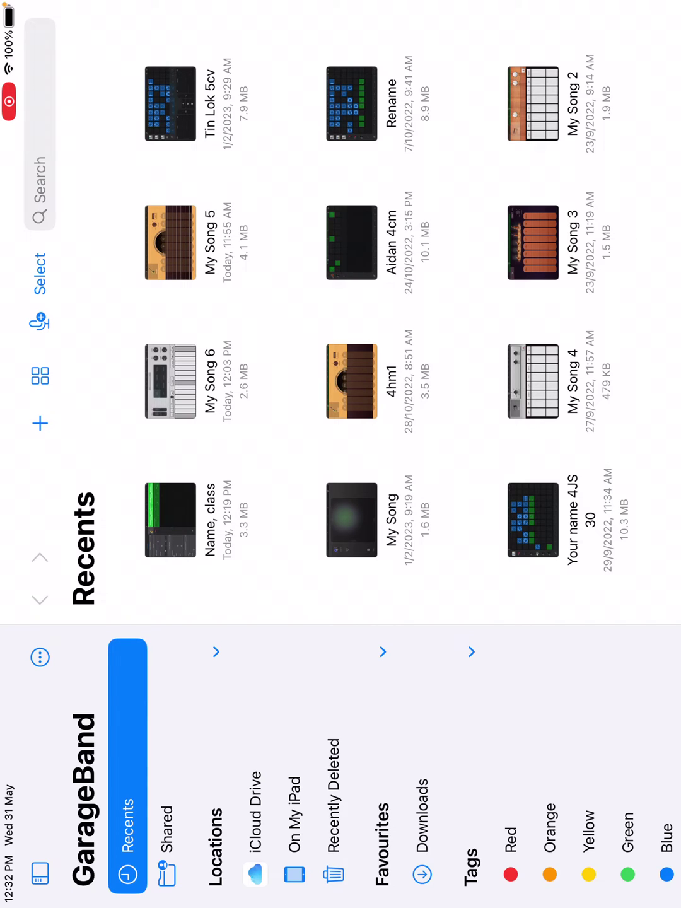
Step: Share the 'Name, class' project as a high-quality song audio file
right_click(170, 519)
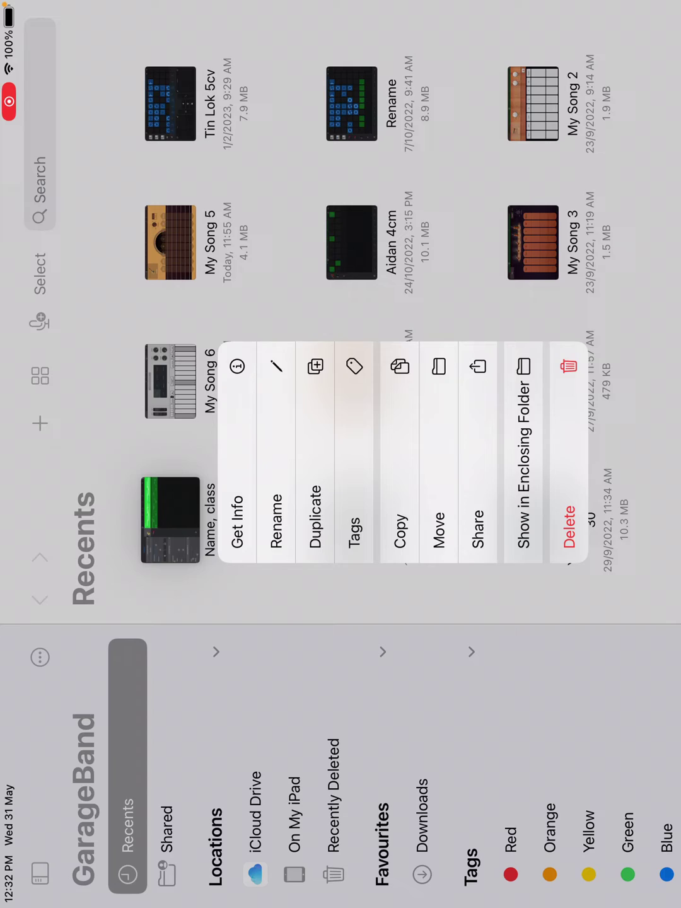
click(426, 709)
right_click(170, 519)
click(477, 454)
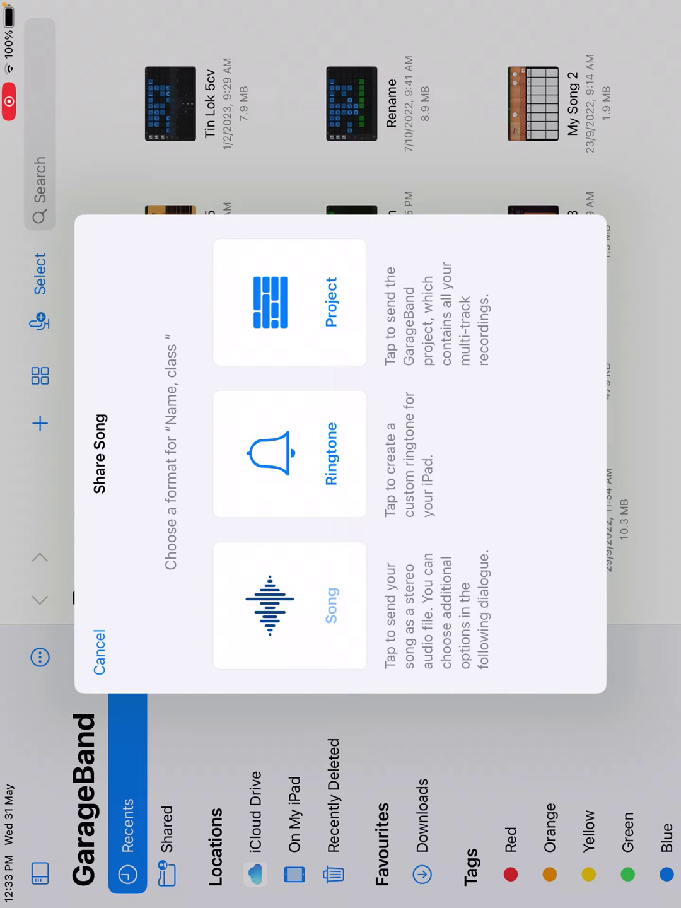
click(290, 606)
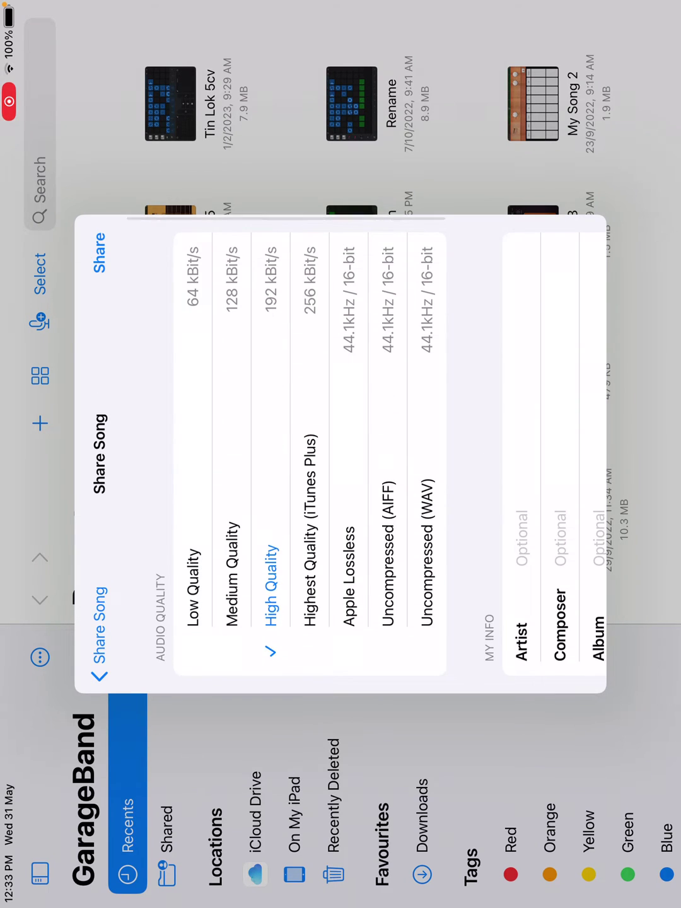
click(100, 252)
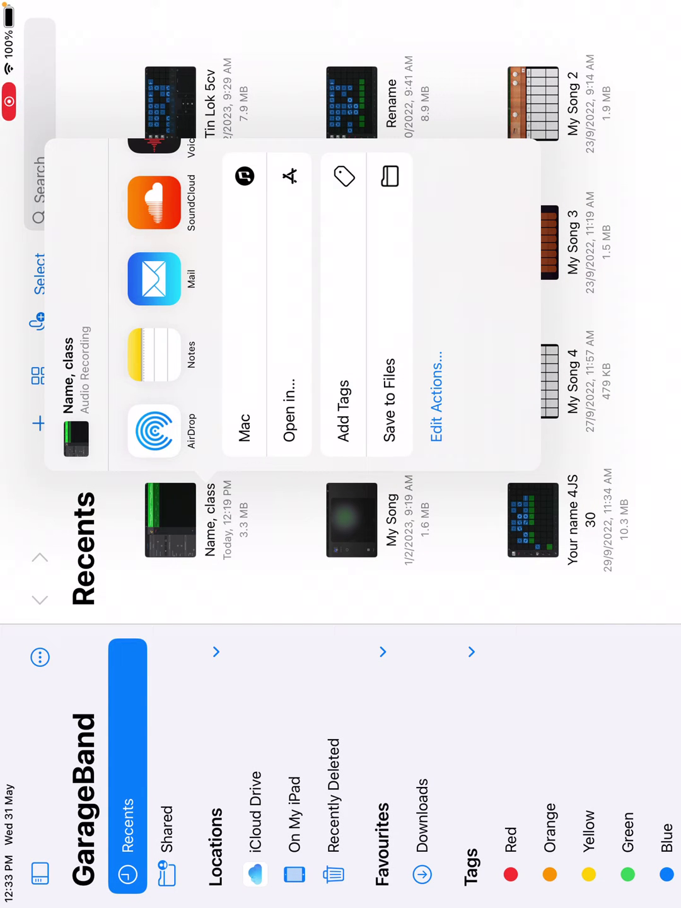
Step: Save the exported 'Name, class' recording to On My iPad via Save to Files
click(390, 305)
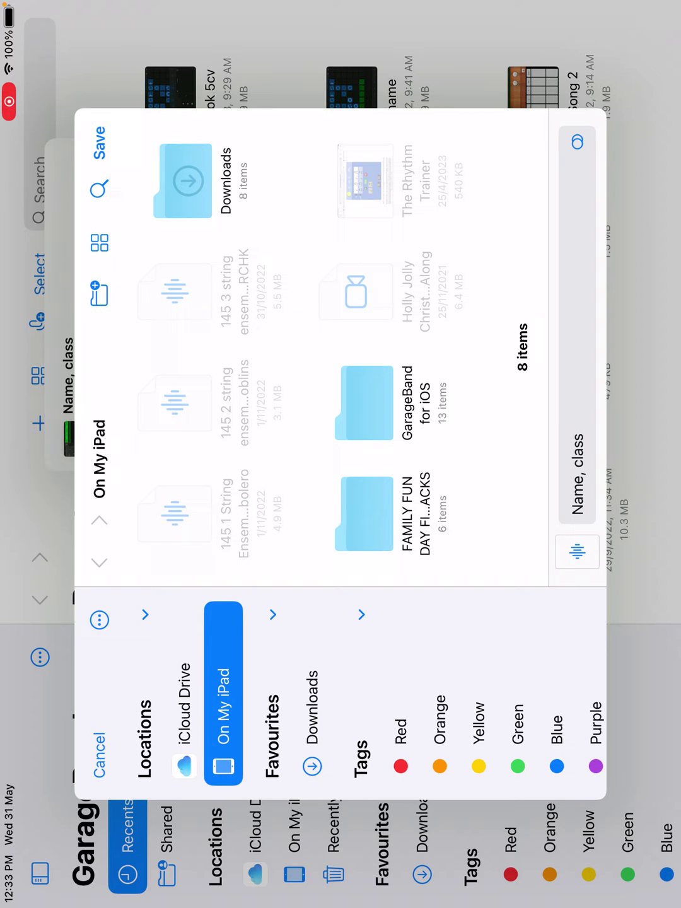
click(99, 143)
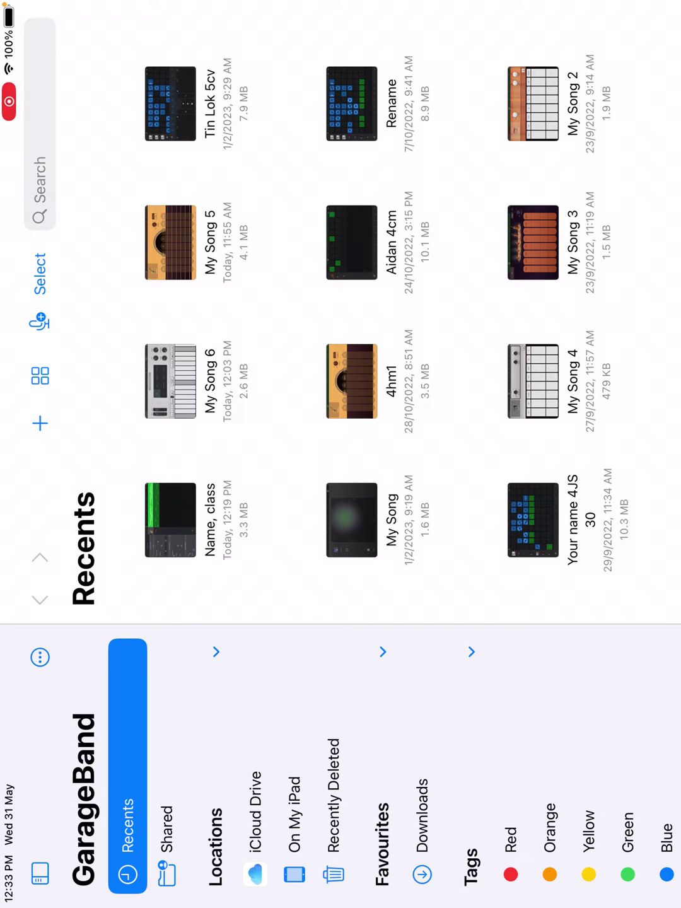
Step: Browse On My iPad, iCloud Drive and Downloads for 'Name, class', then go Home
click(294, 816)
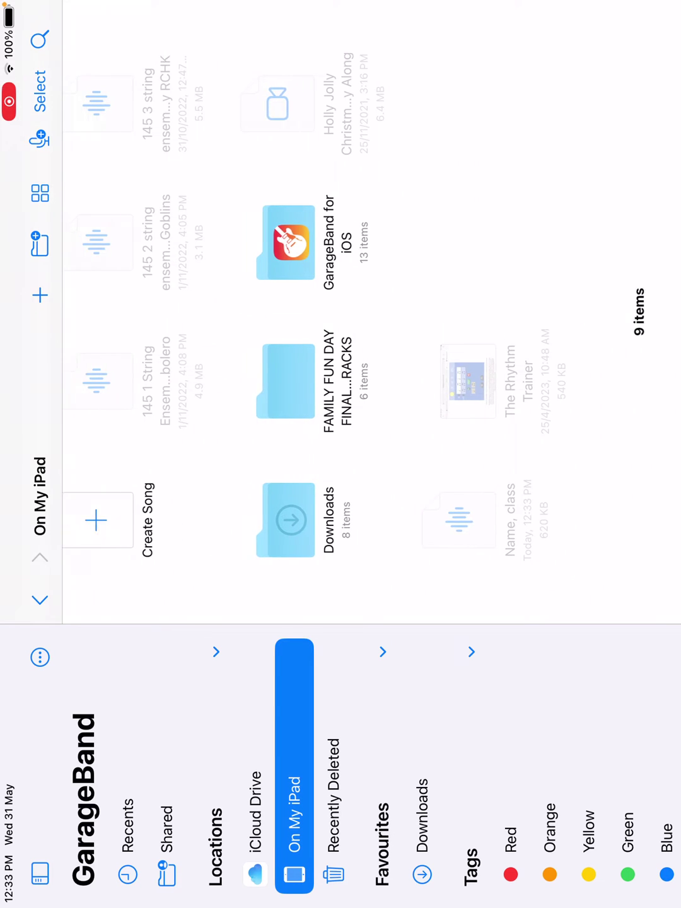
click(256, 816)
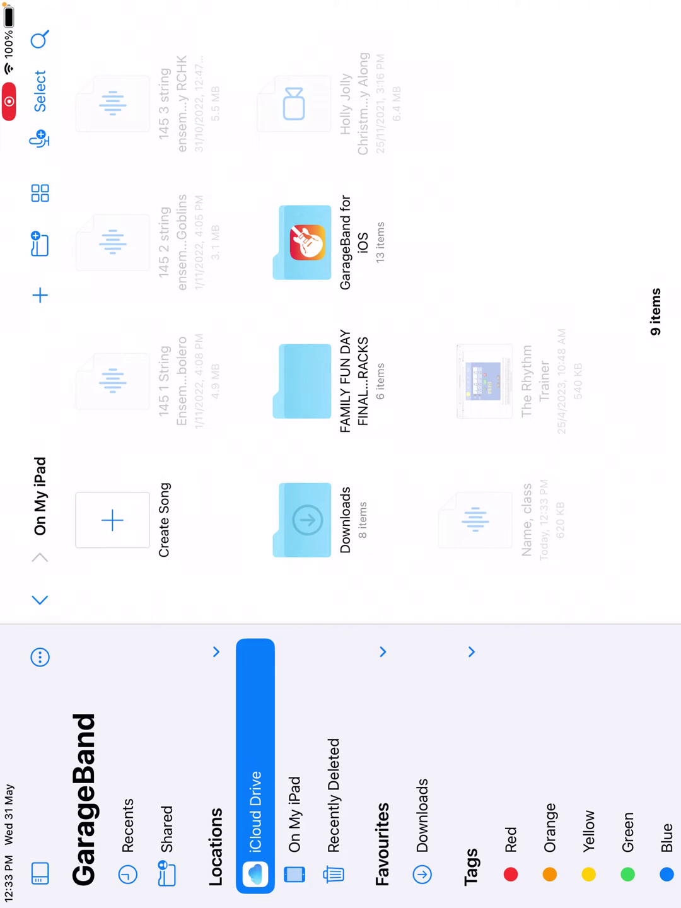
click(294, 816)
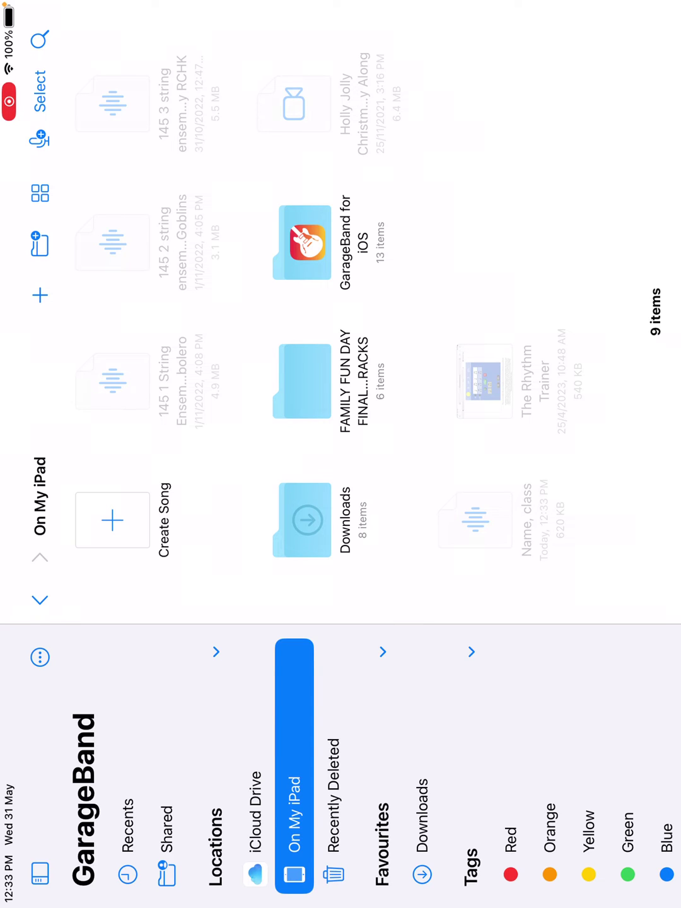
click(423, 815)
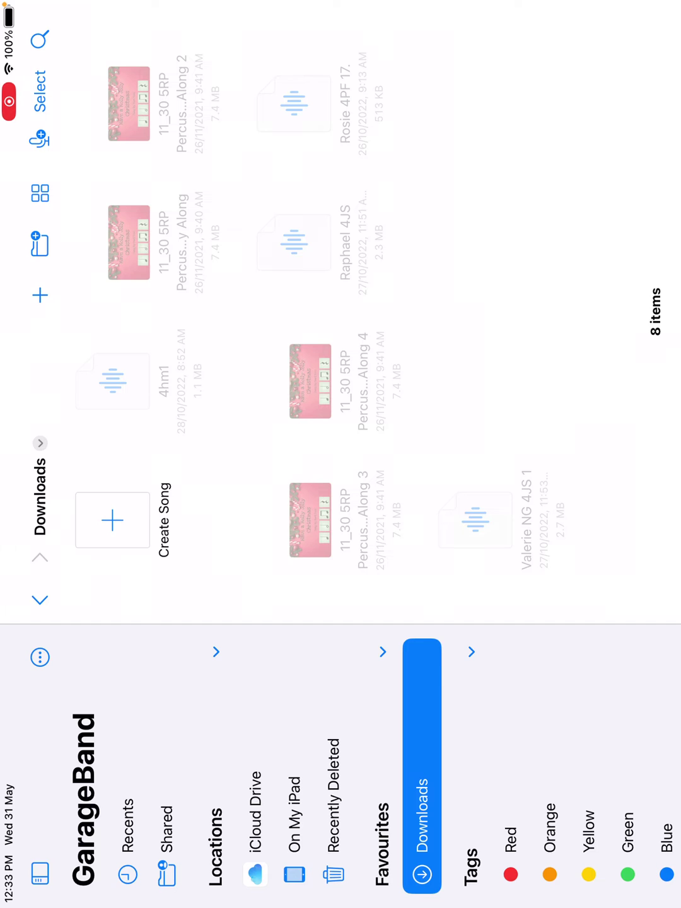
click(294, 816)
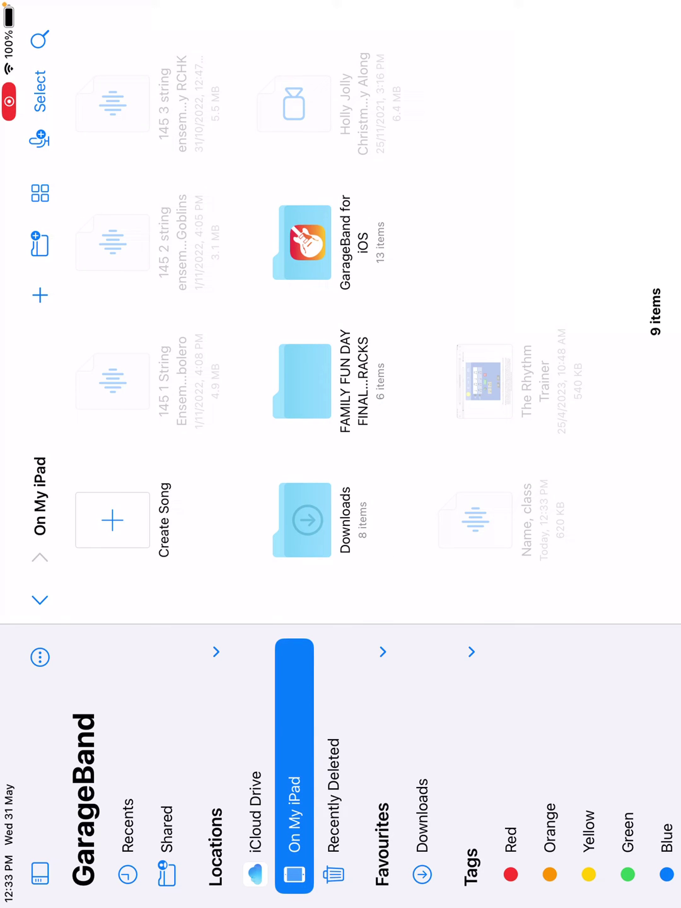
key(super+h)
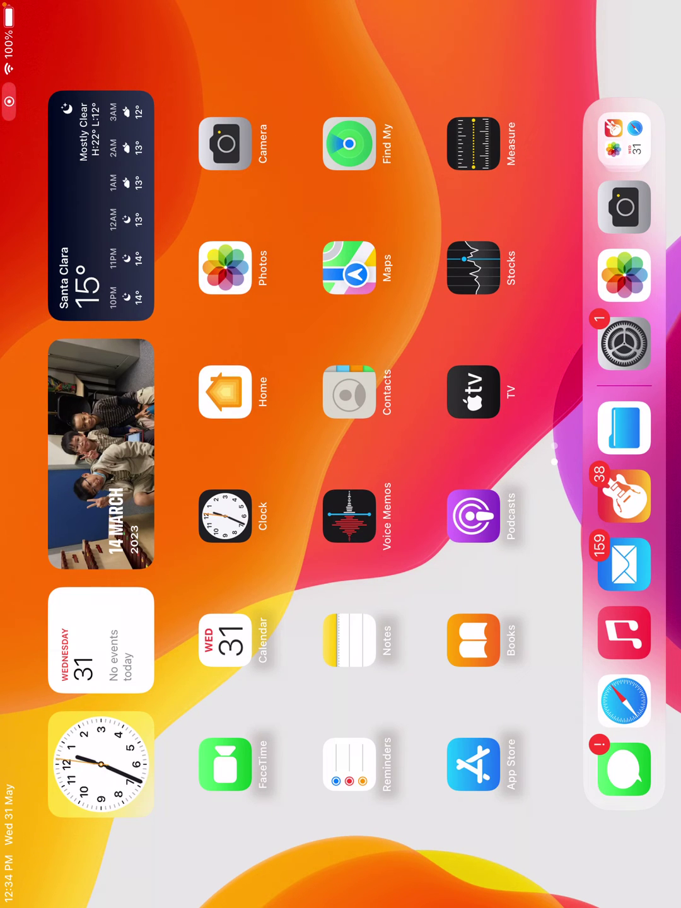
Step: Swipe to the next Home Screen page, then dismiss the leftover audio preview in Files
drag(355, 213, 355, 710)
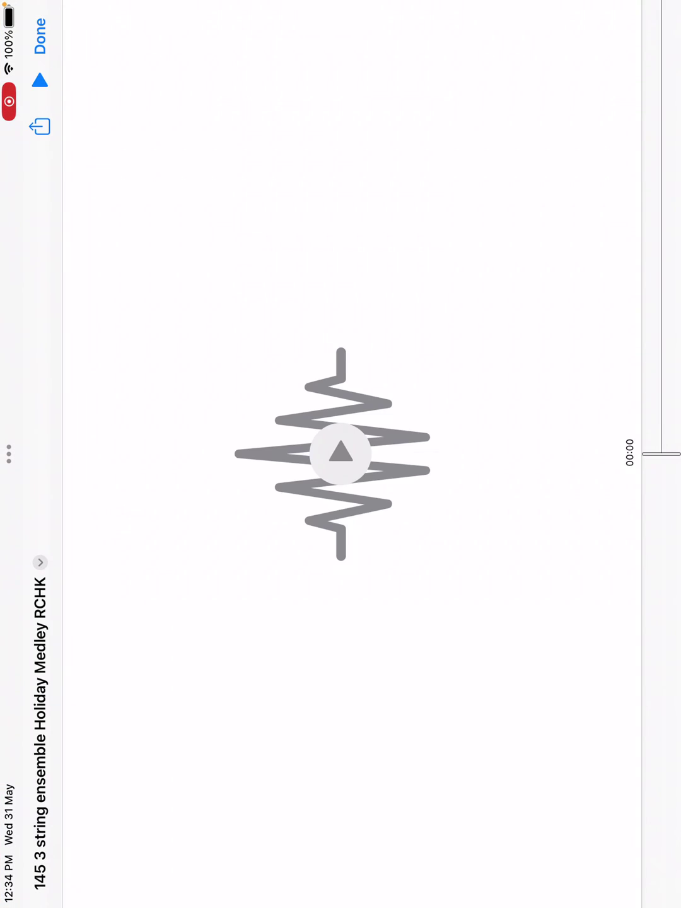
click(40, 35)
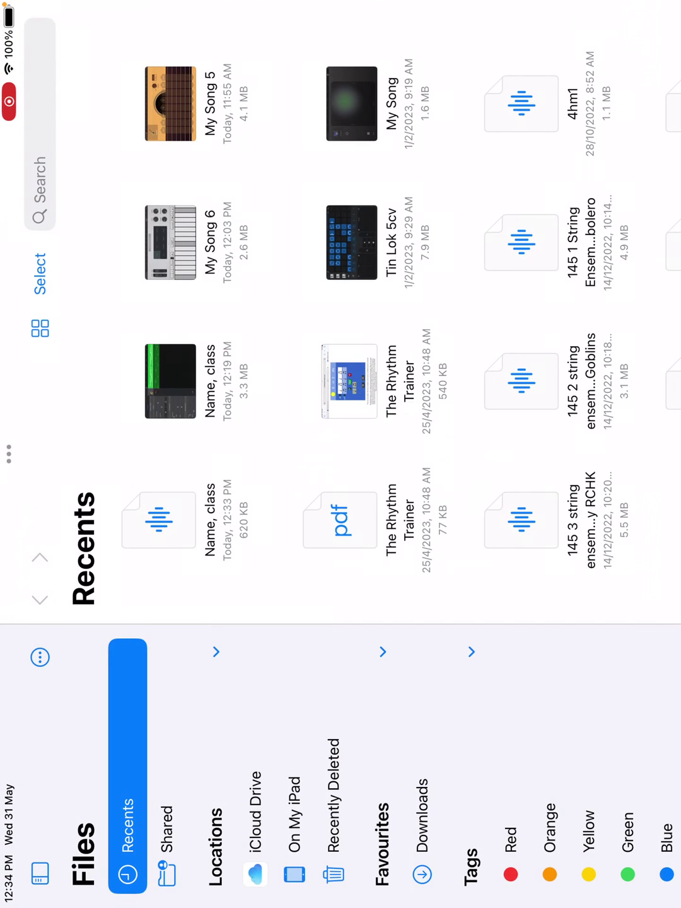
Step: Play the 'Name, class' audio file from On My iPad, then close the player
click(295, 816)
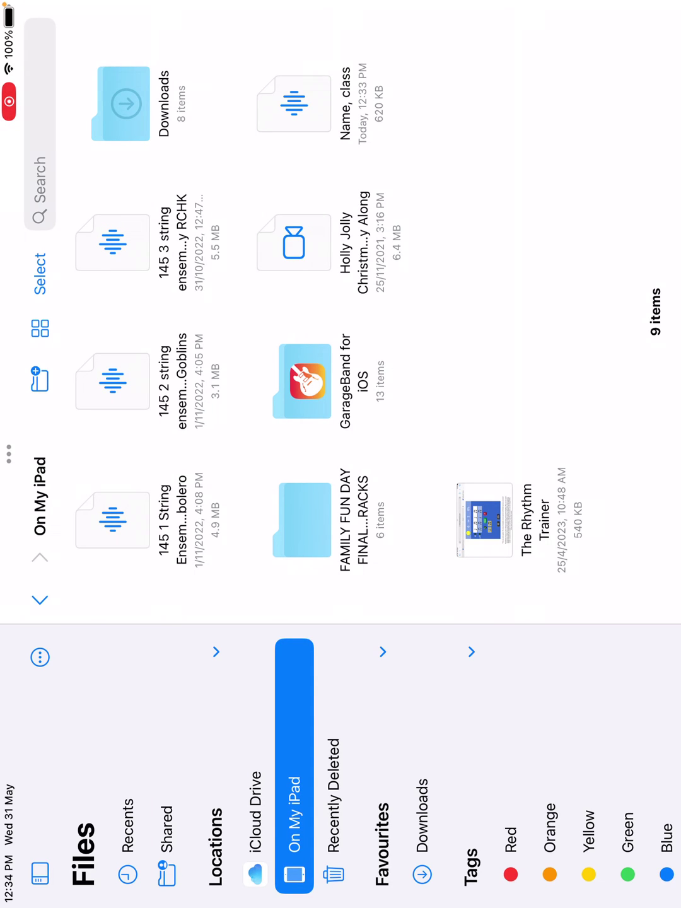
click(346, 105)
click(488, 70)
click(294, 104)
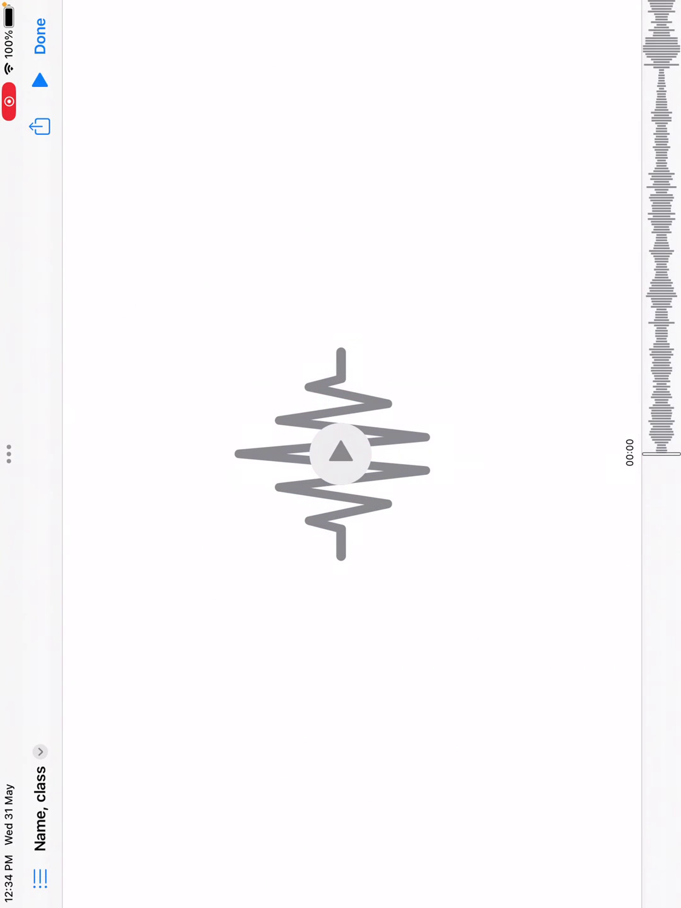
click(340, 454)
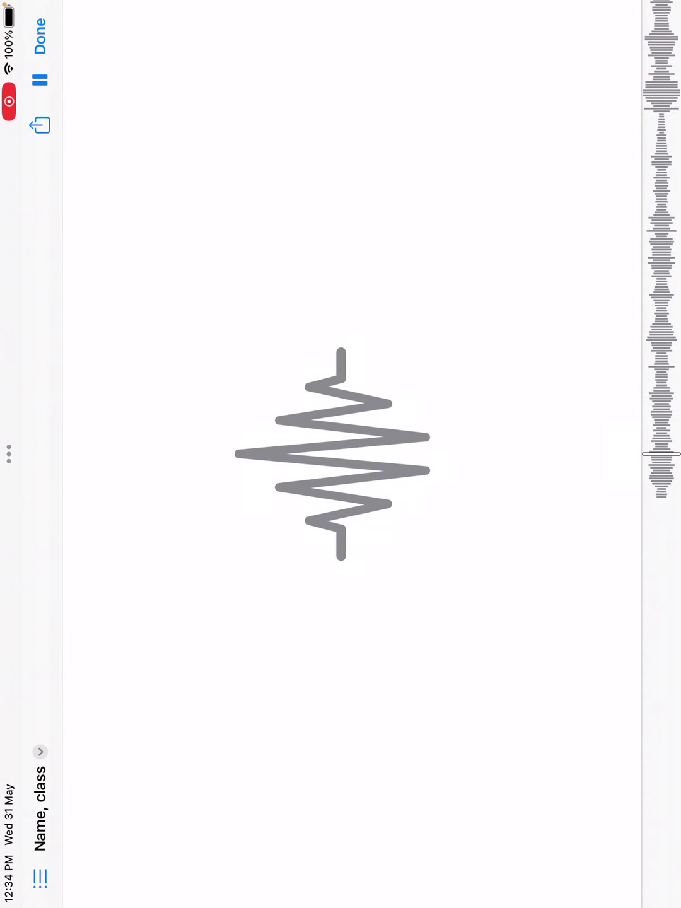
click(40, 36)
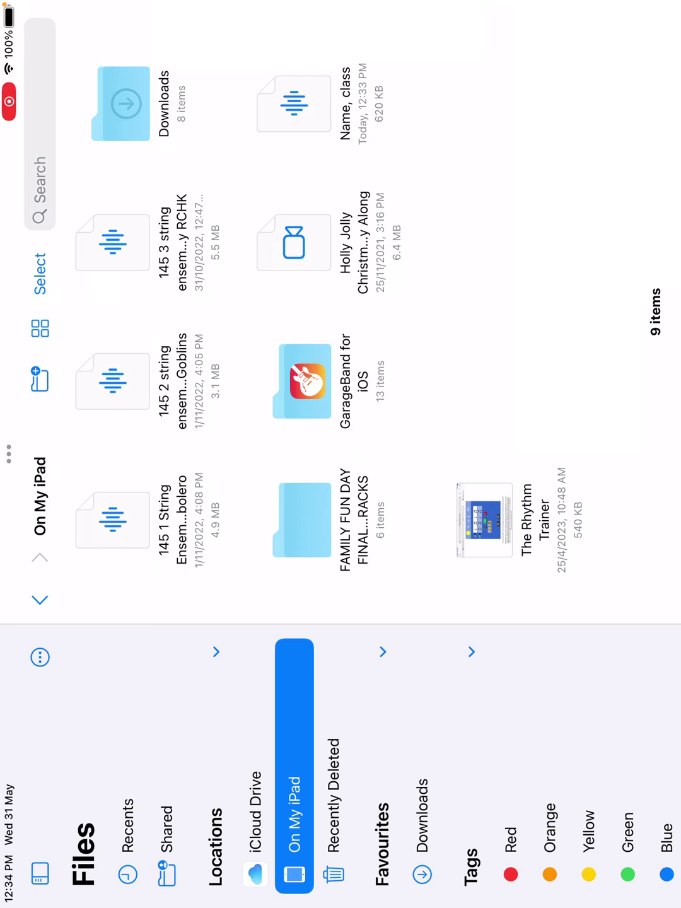
Step: Browse Recents, iCloud Drive and On My iPad in Files, then return to the Home Screen
click(128, 823)
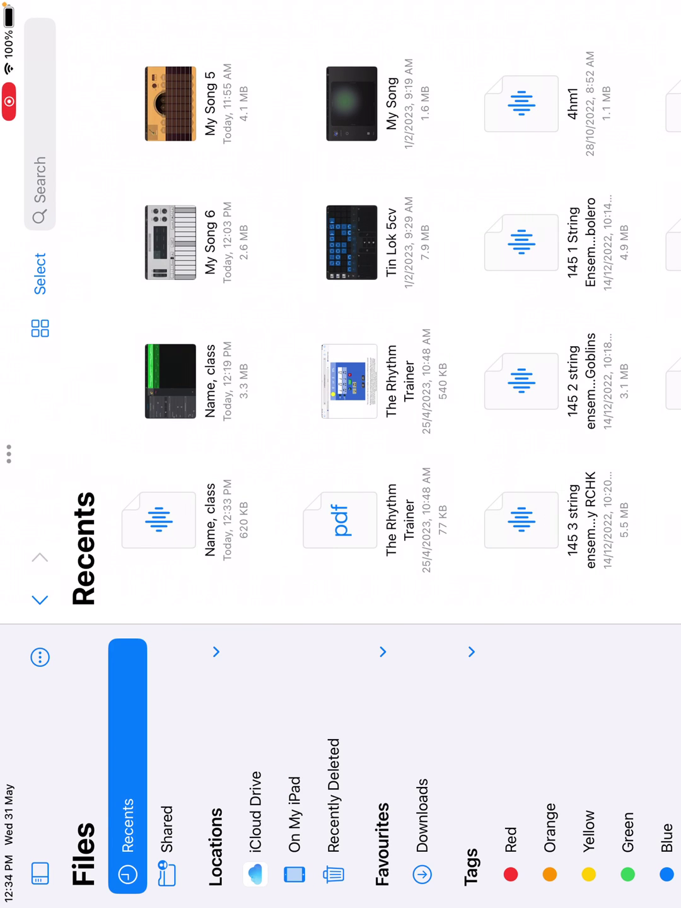
click(256, 816)
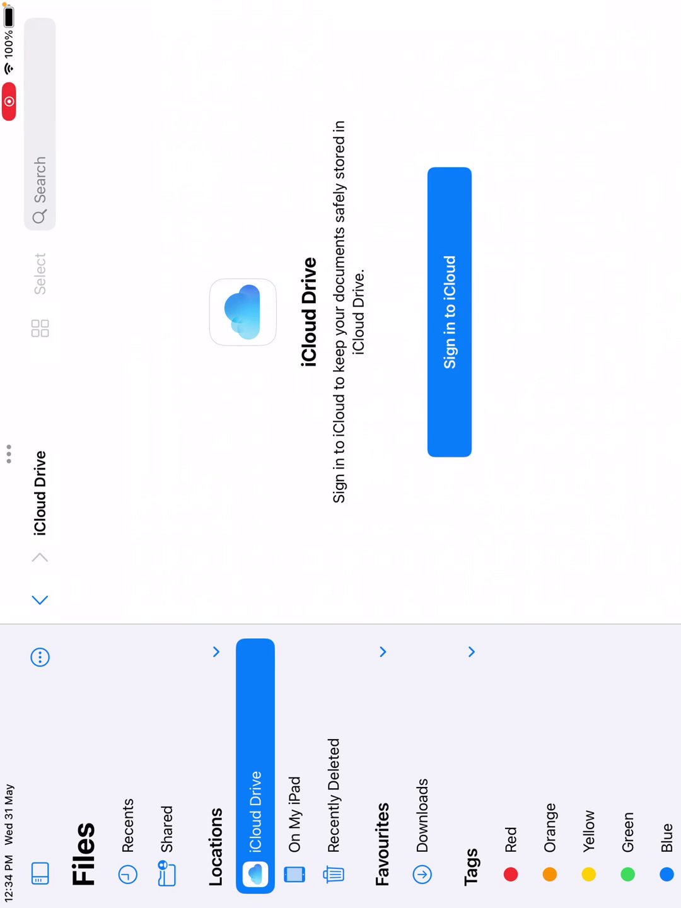
click(294, 816)
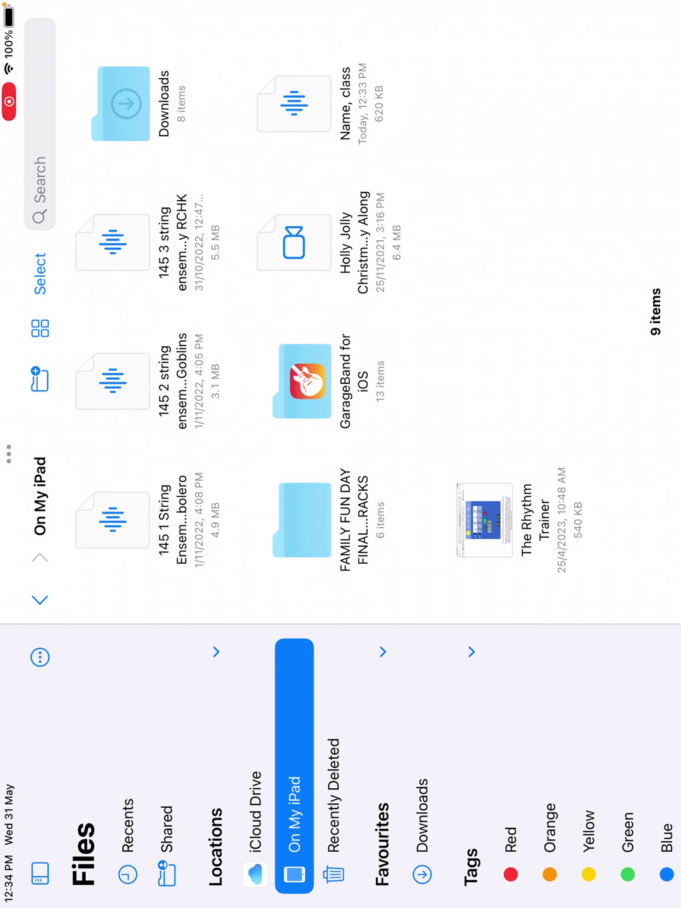
click(255, 816)
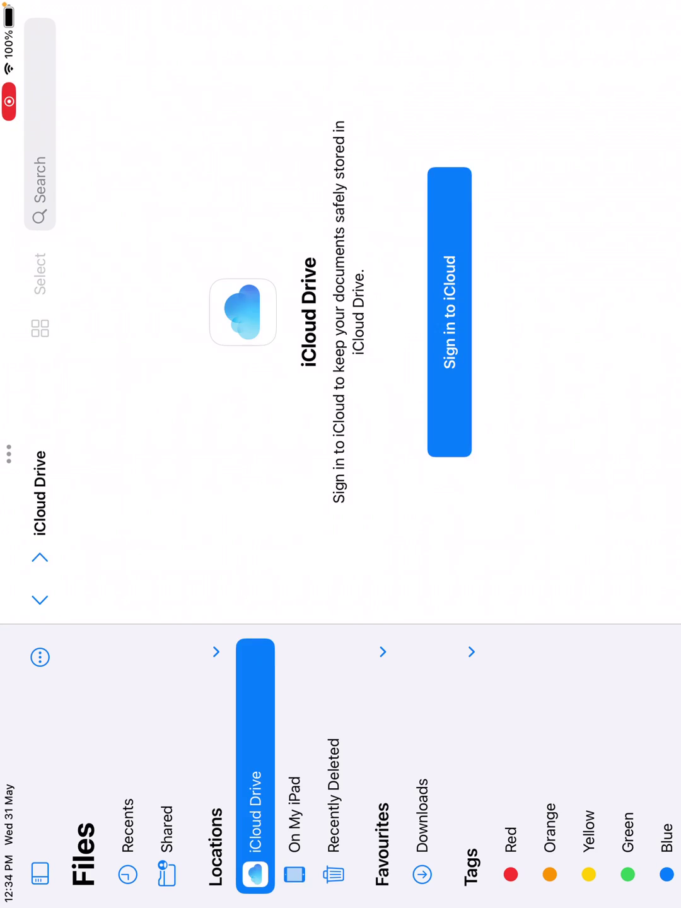
key(super+h)
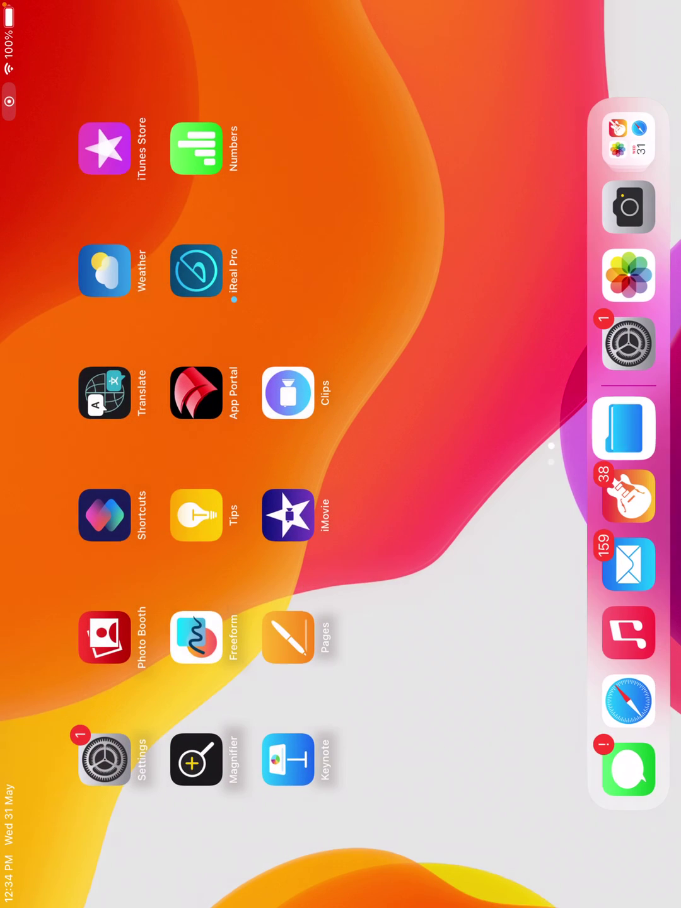